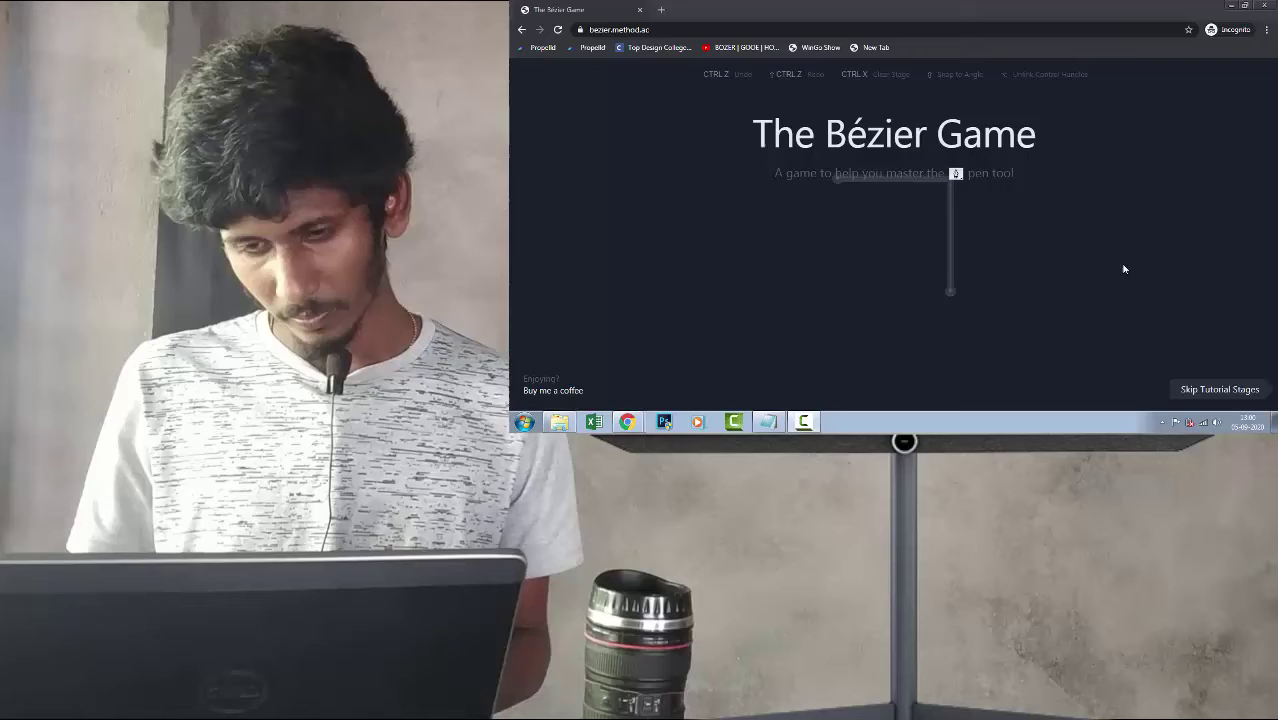
# Step: Place the intro node, then trace the house from apex through right roof, wall and floor back to apex
pyautogui.click(837, 183)
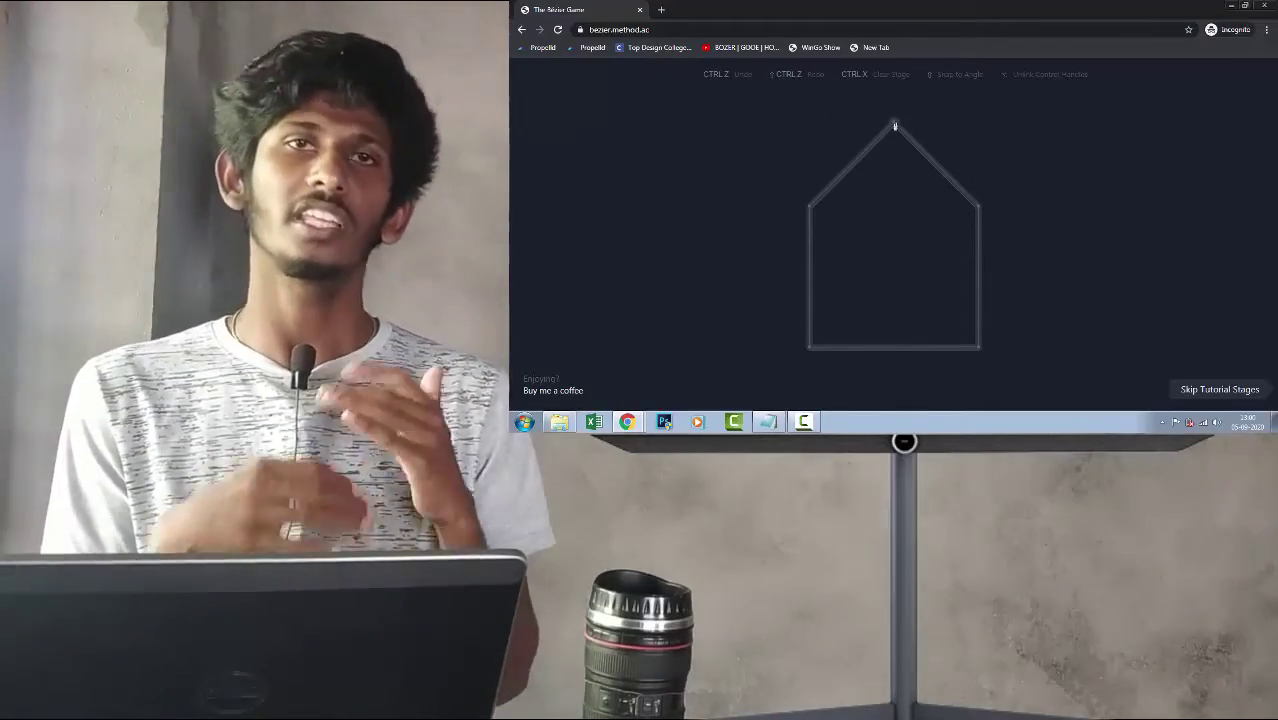
pyautogui.click(895, 127)
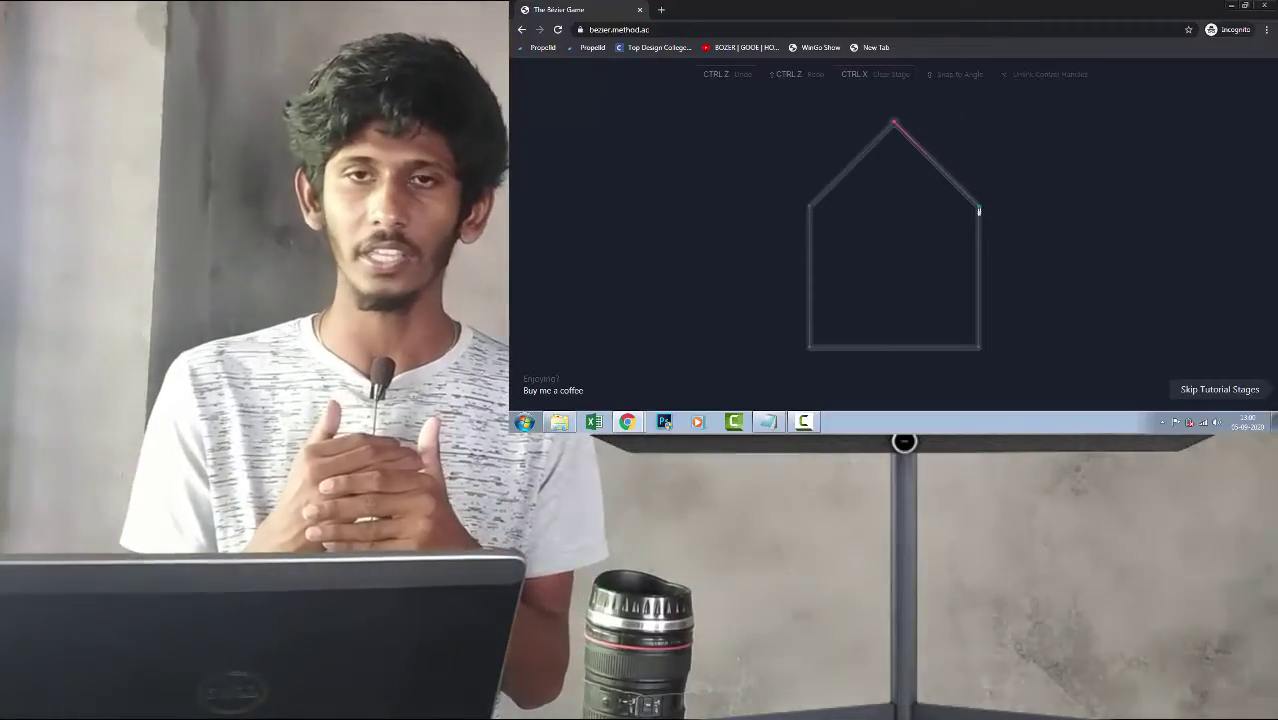
pyautogui.click(975, 208)
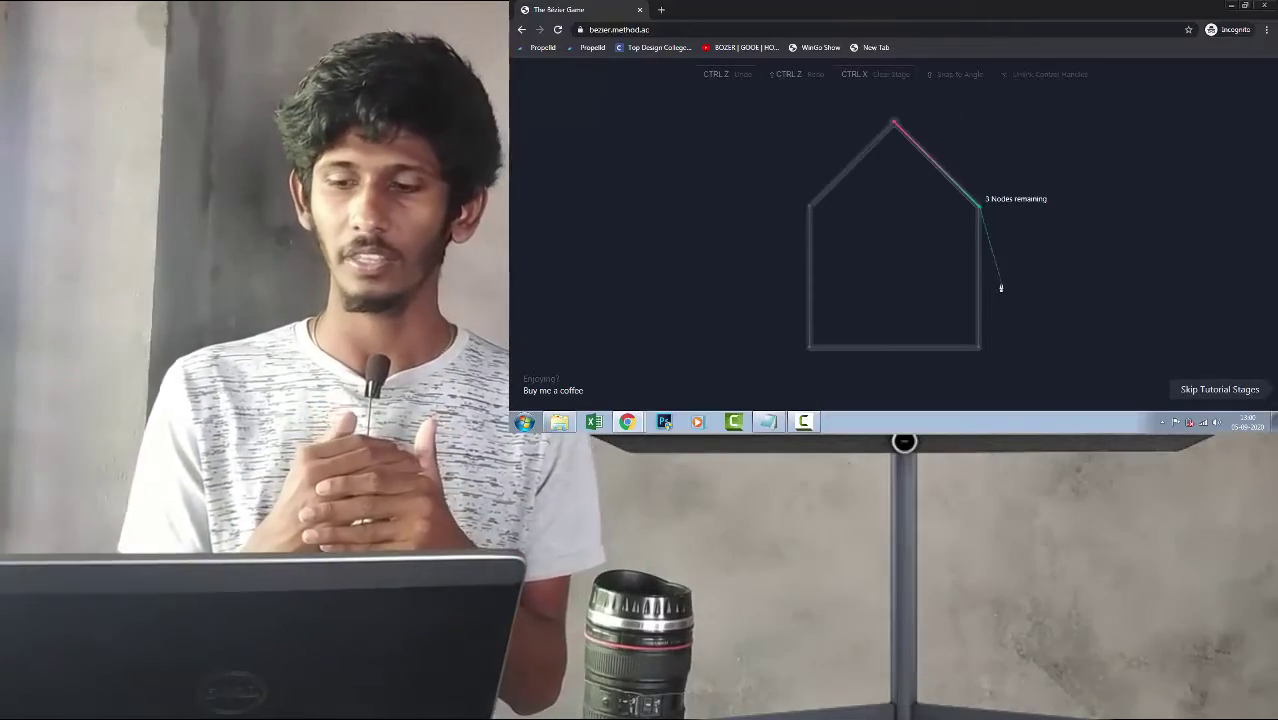
pyautogui.click(983, 348)
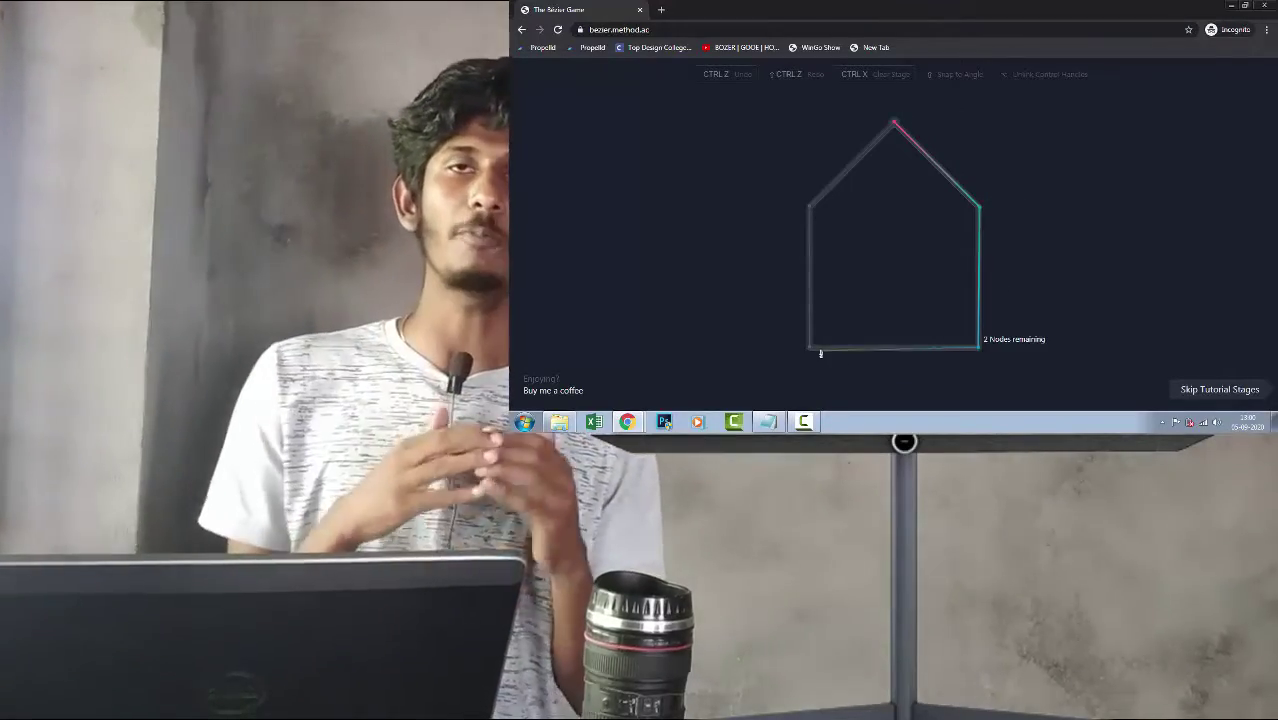
pyautogui.click(810, 348)
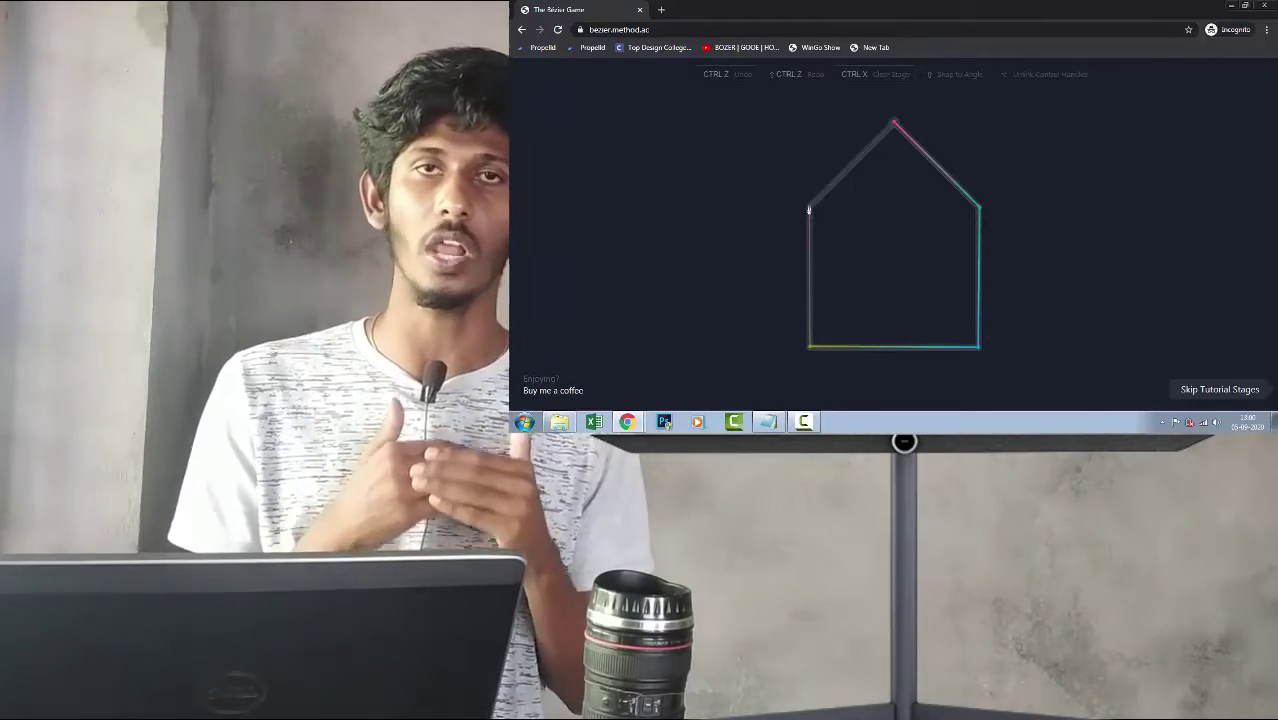
pyautogui.click(894, 125)
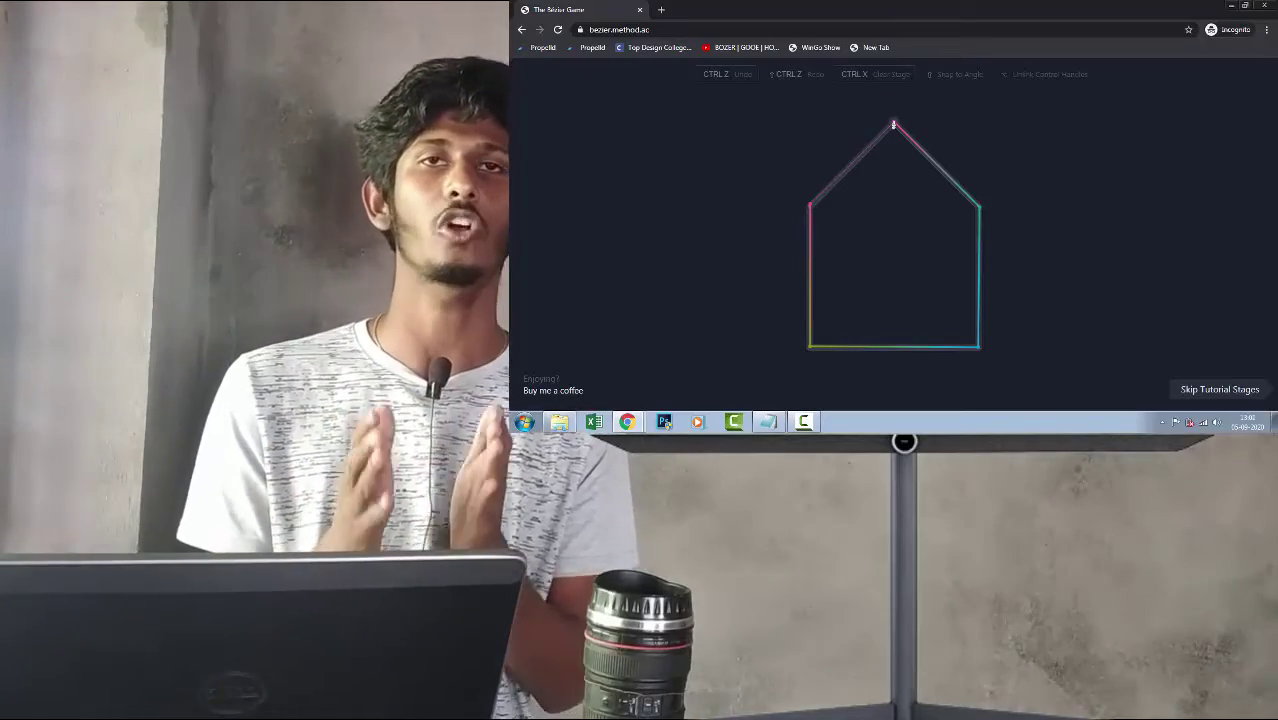